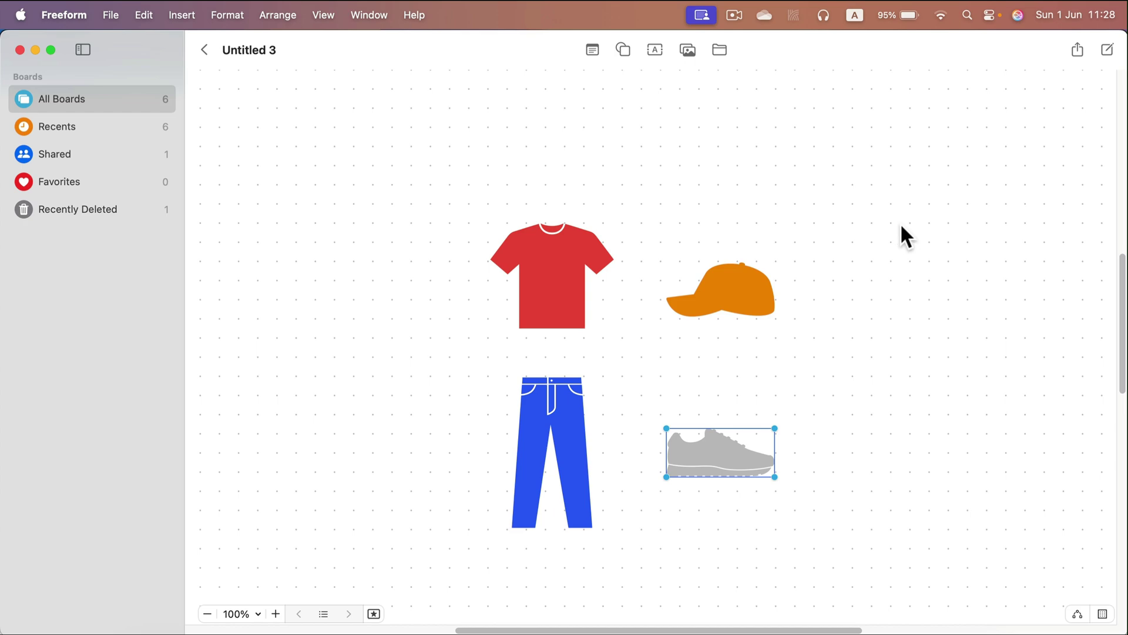
Deselect the shoe icon and zoom the board out to 10%.
click(902, 226)
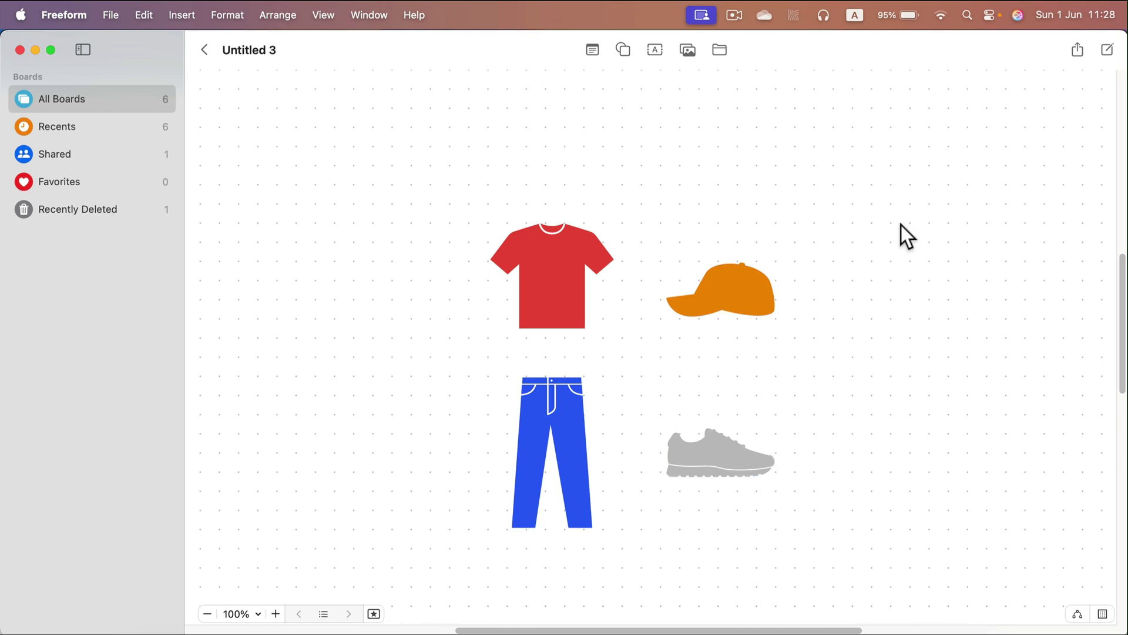
click(210, 619)
click(210, 619)
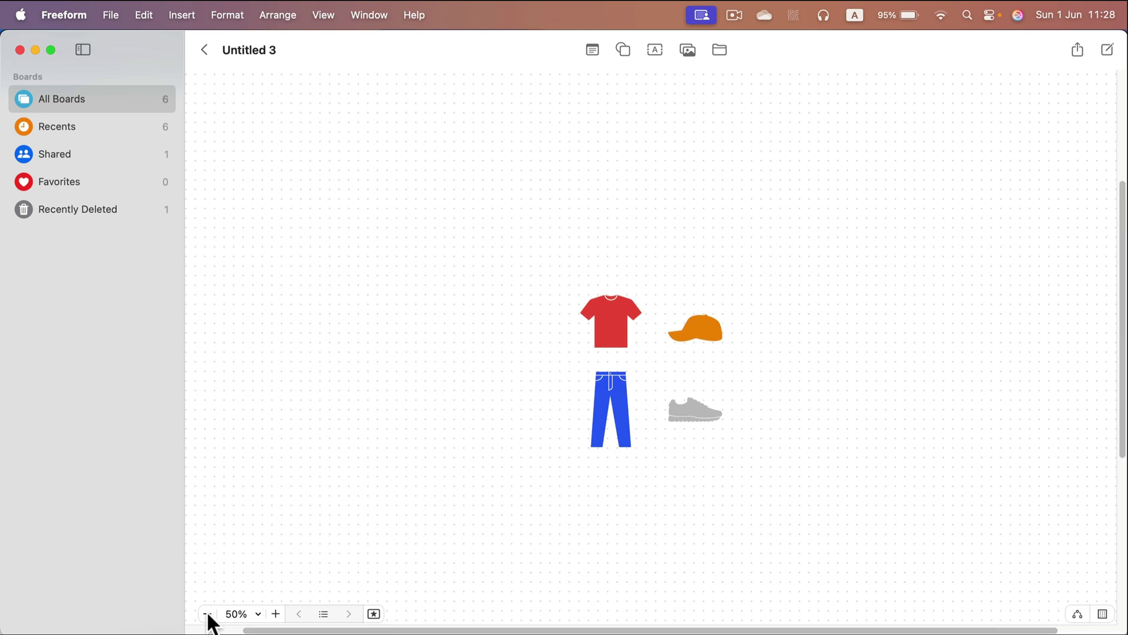
click(210, 619)
click(209, 615)
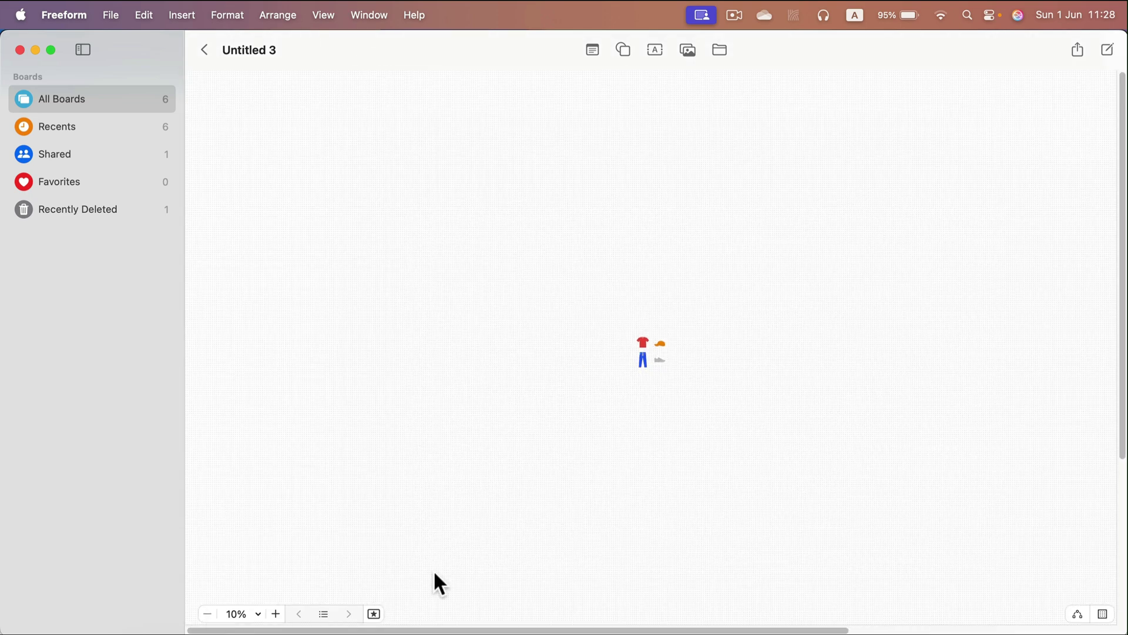
Zoom back in to 75% and centre the four clothing icons.
click(276, 614)
click(275, 614)
click(276, 614)
click(276, 614)
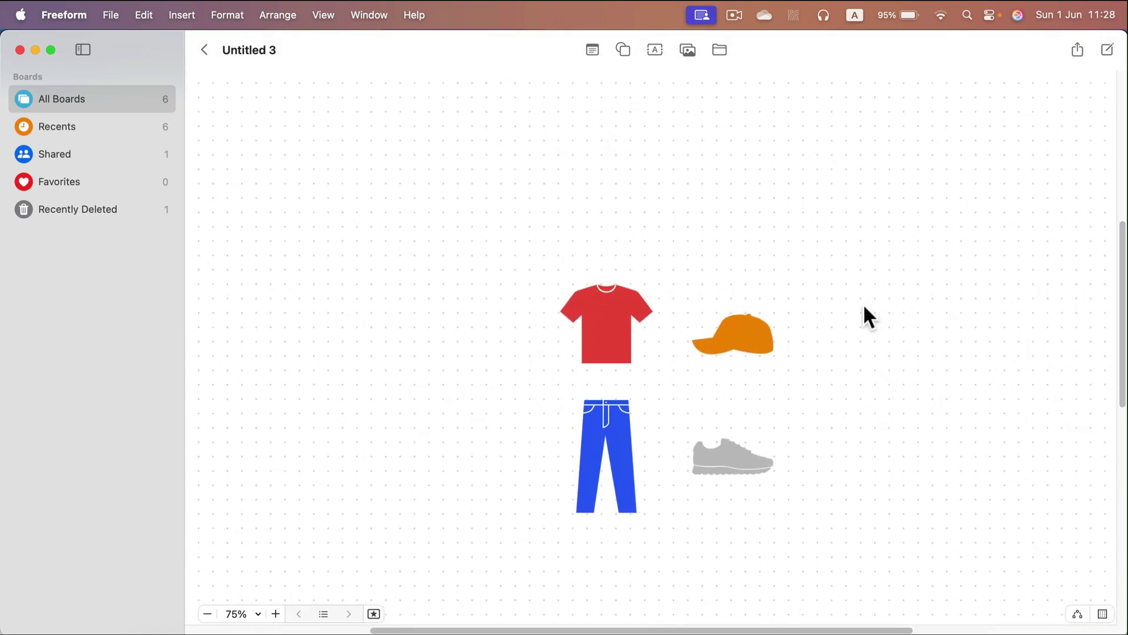
scroll(911, 477, down, 5)
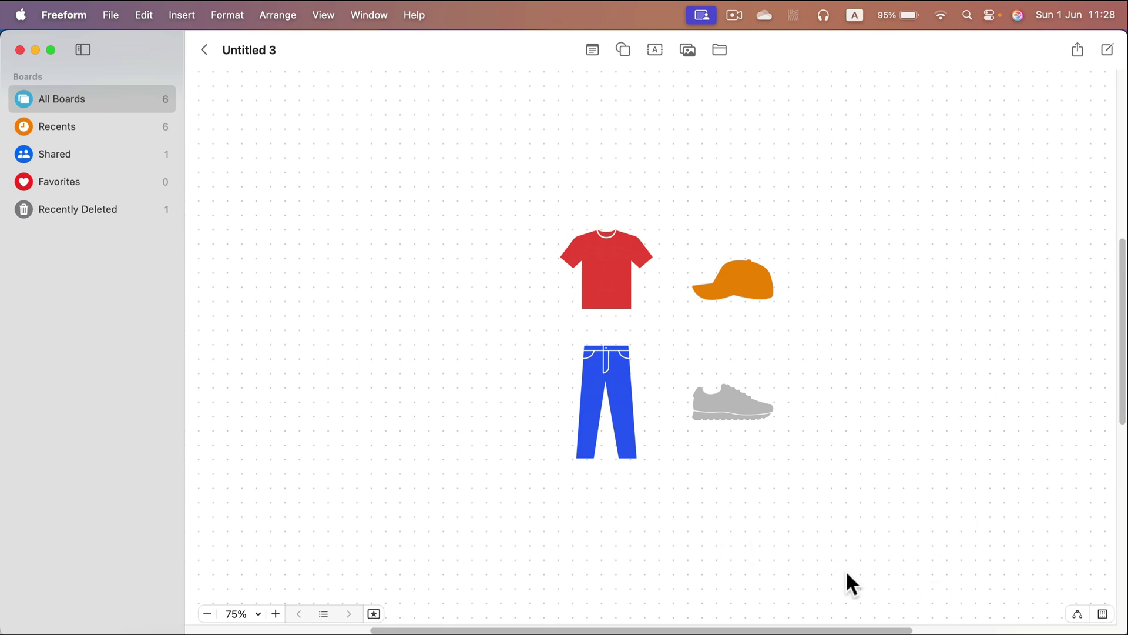
drag(903, 630, 936, 630)
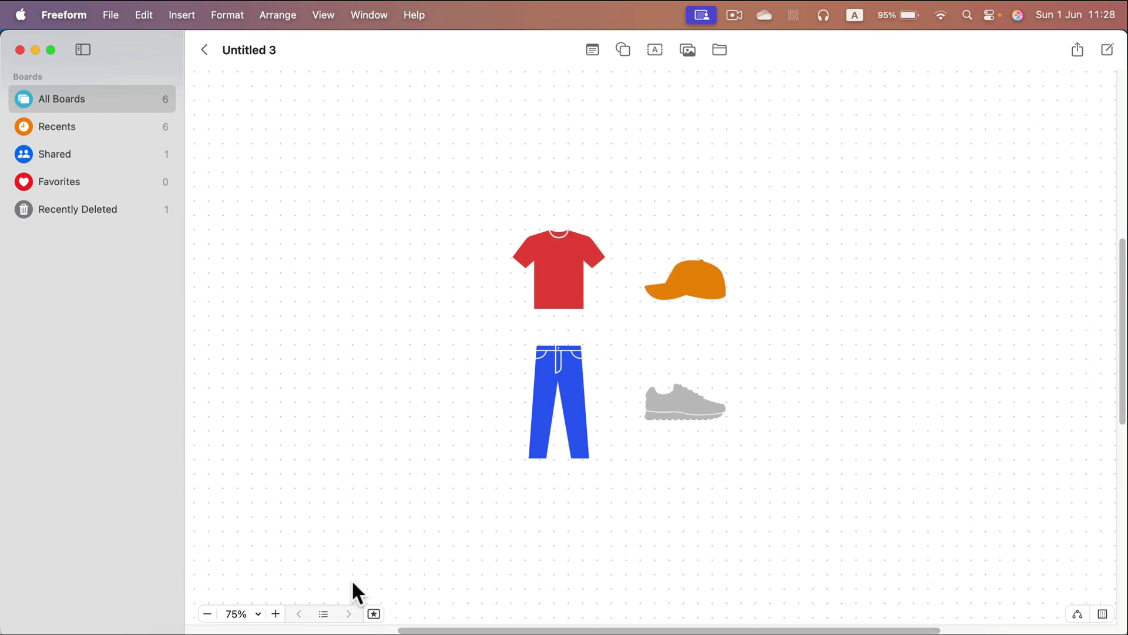
click(276, 613)
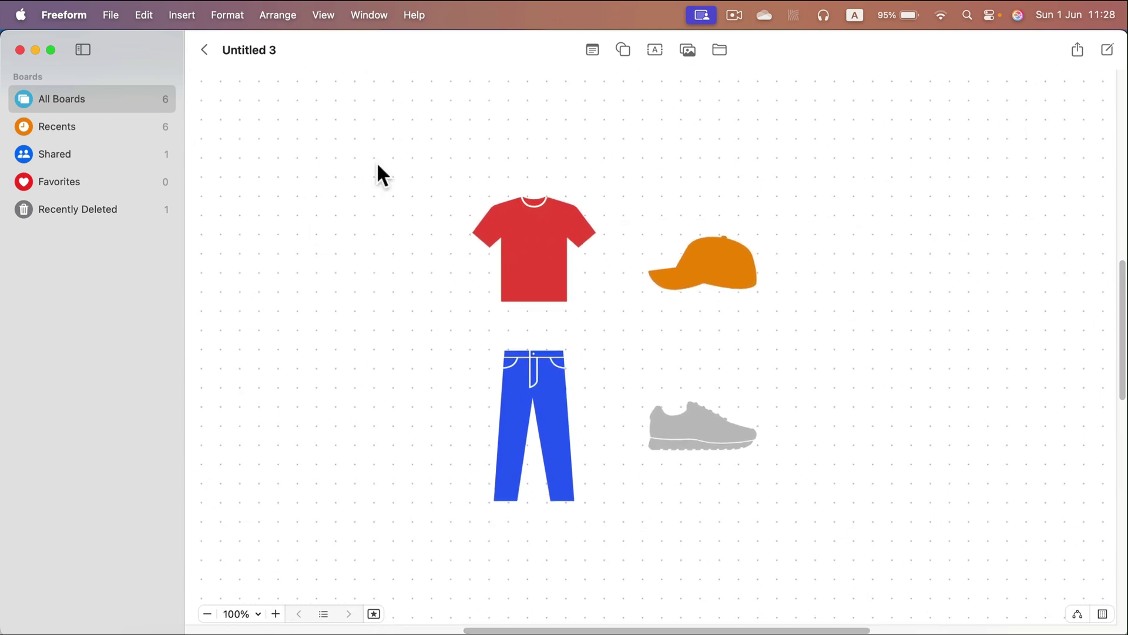
click(276, 614)
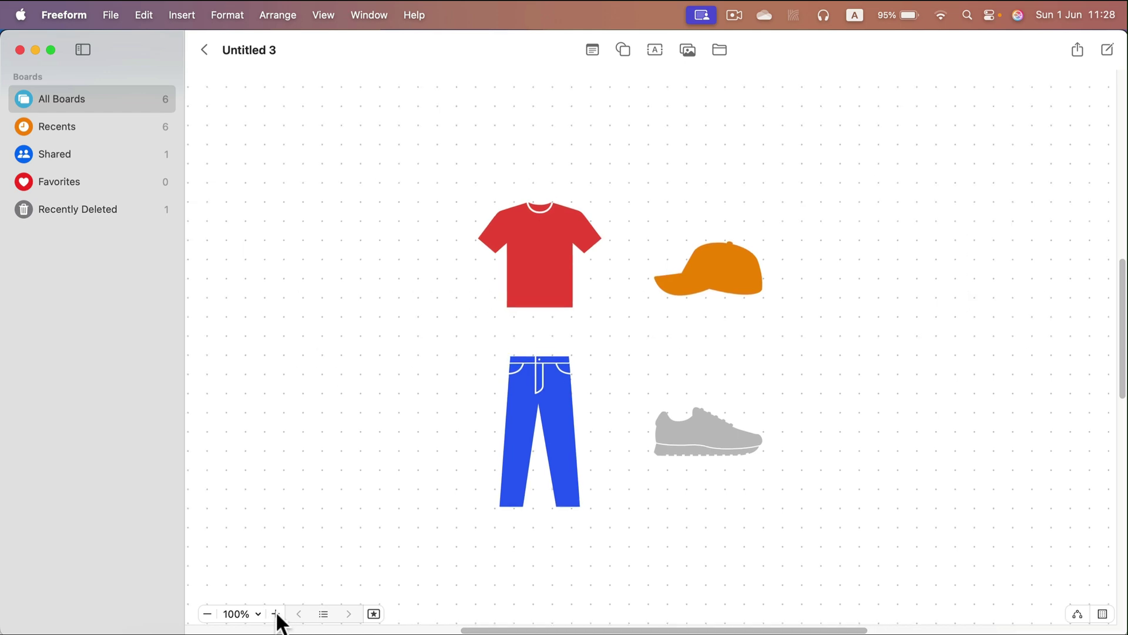
click(276, 613)
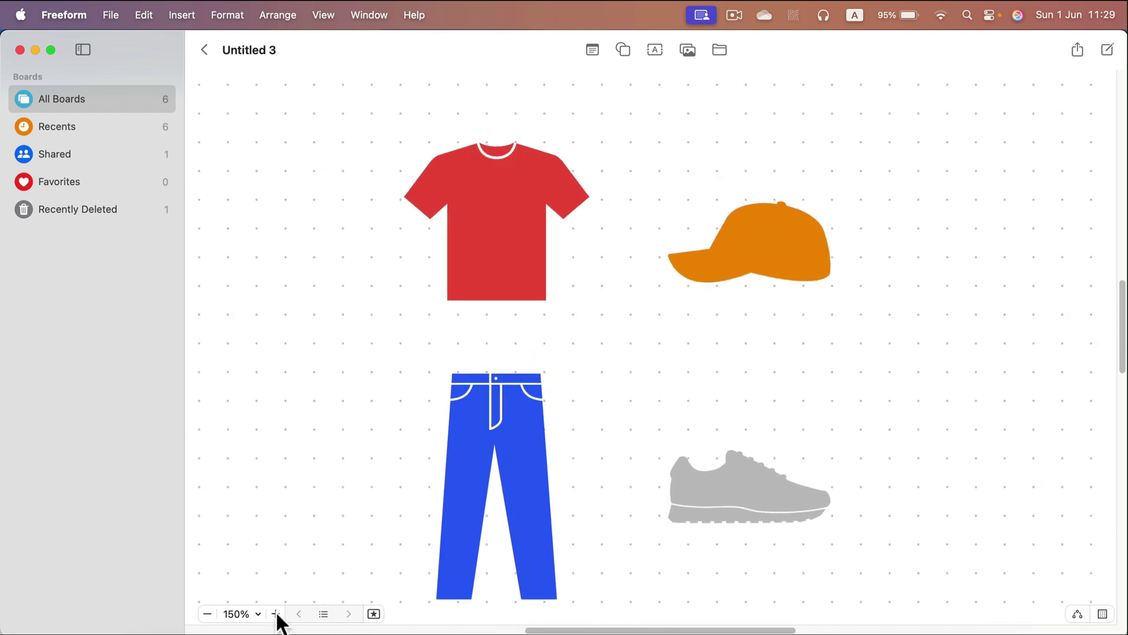
click(208, 613)
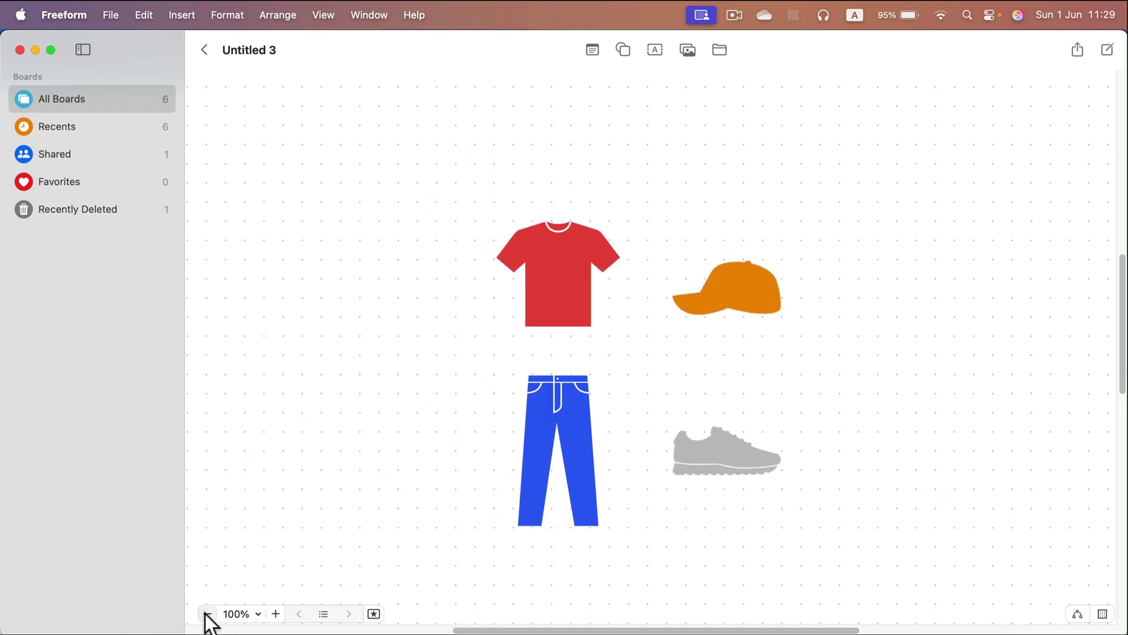
click(208, 614)
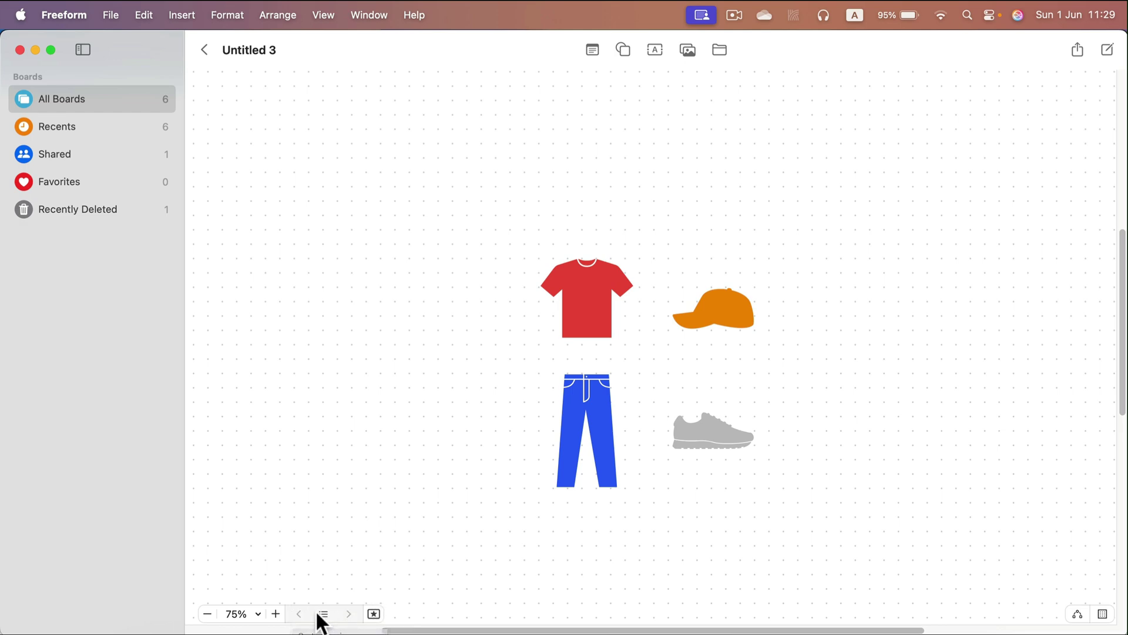
Add the current view as Scene 1, then bring up Scene 1's options menu.
click(322, 615)
click(346, 575)
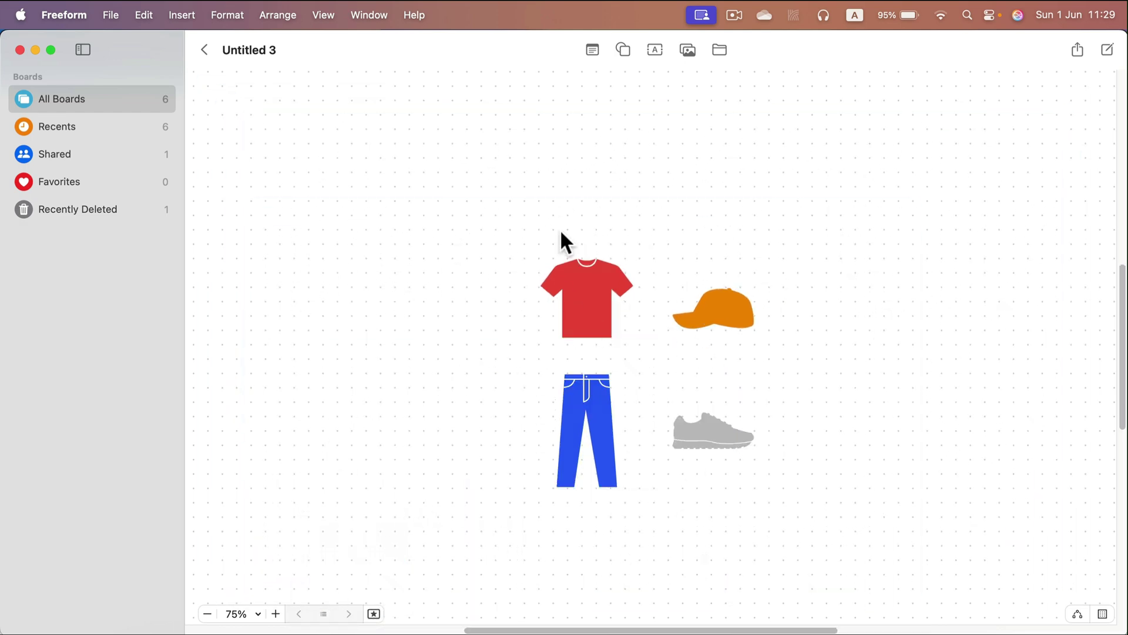
click(324, 615)
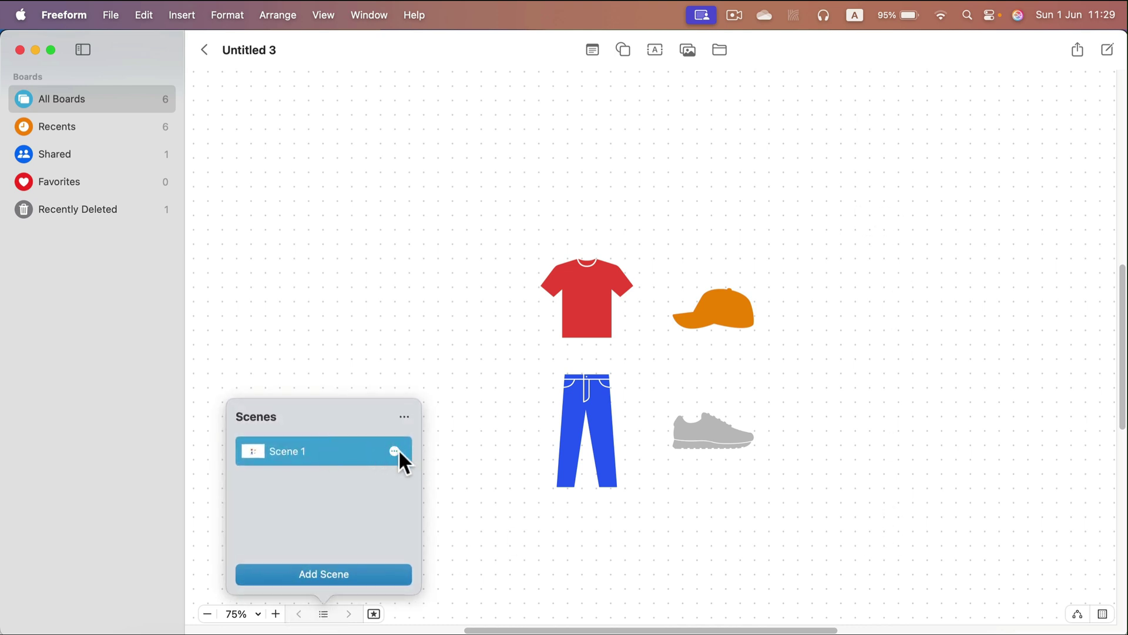
click(394, 451)
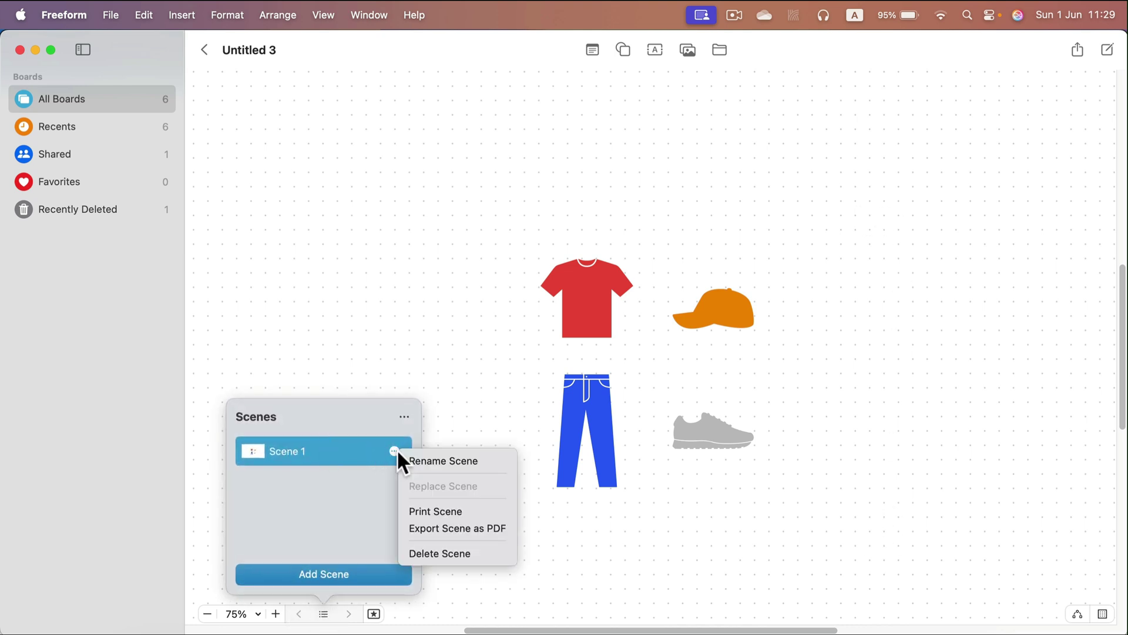
Print Scene 1, keeping A4 paper in landscape orientation.
click(431, 511)
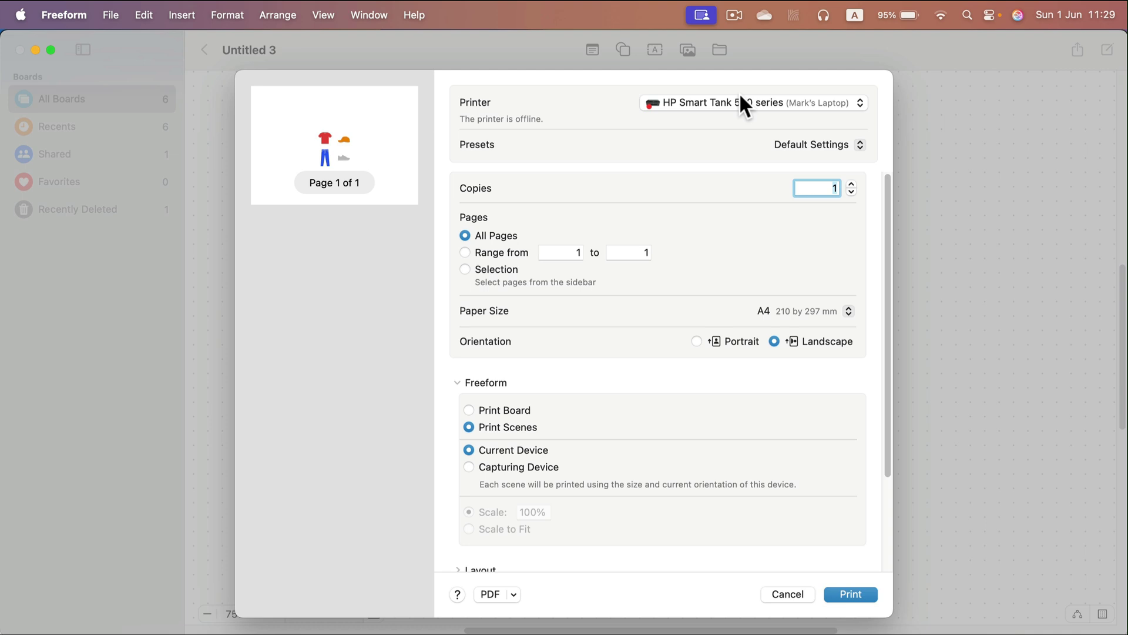
click(809, 311)
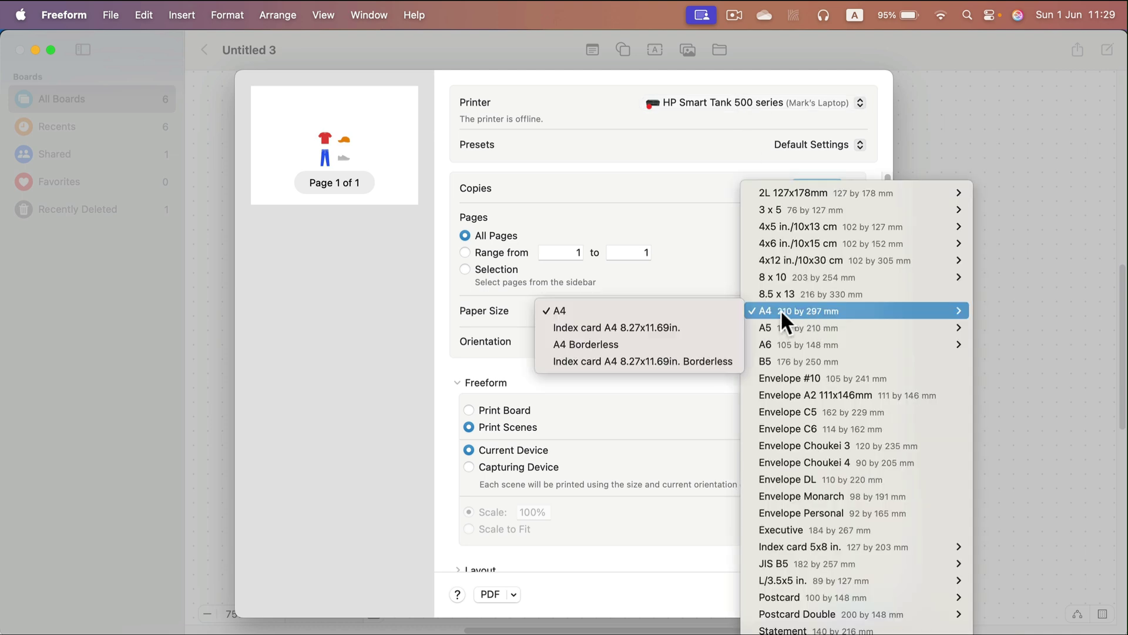
click(611, 235)
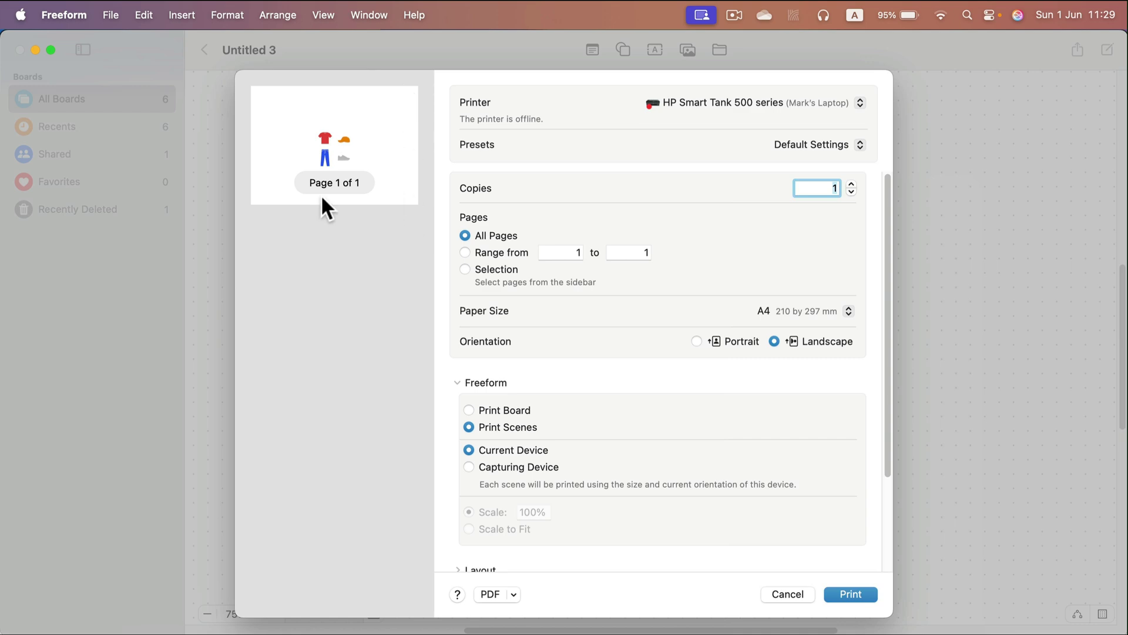
Cancel printing and zoom the board in to 125% on the clothing icons.
click(798, 596)
click(276, 614)
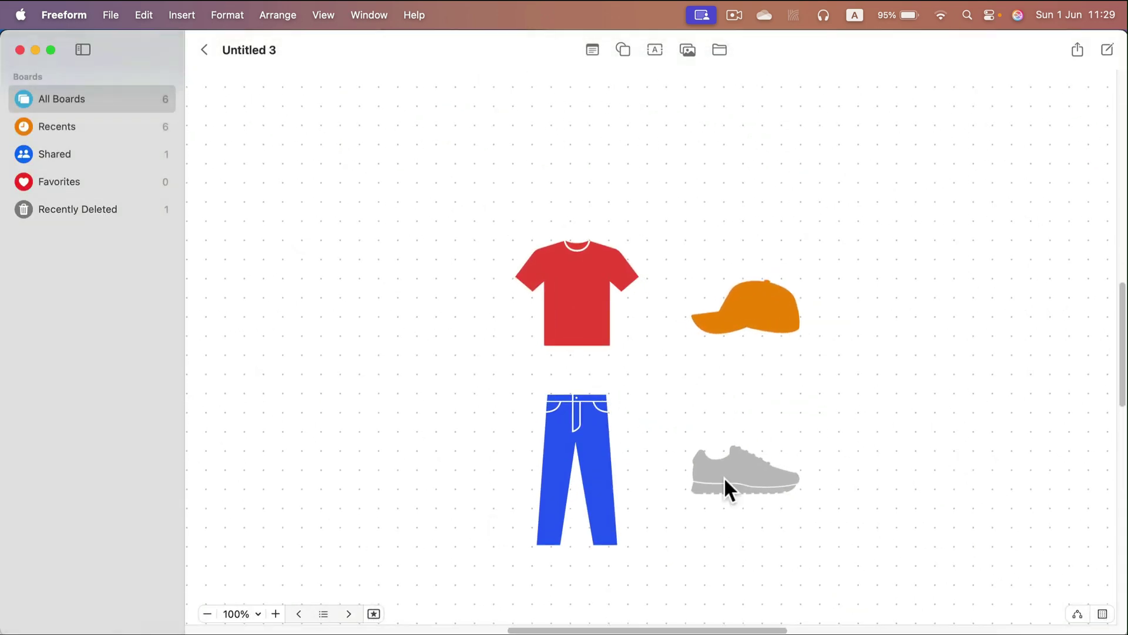
click(276, 614)
scroll(770, 420, down, 1)
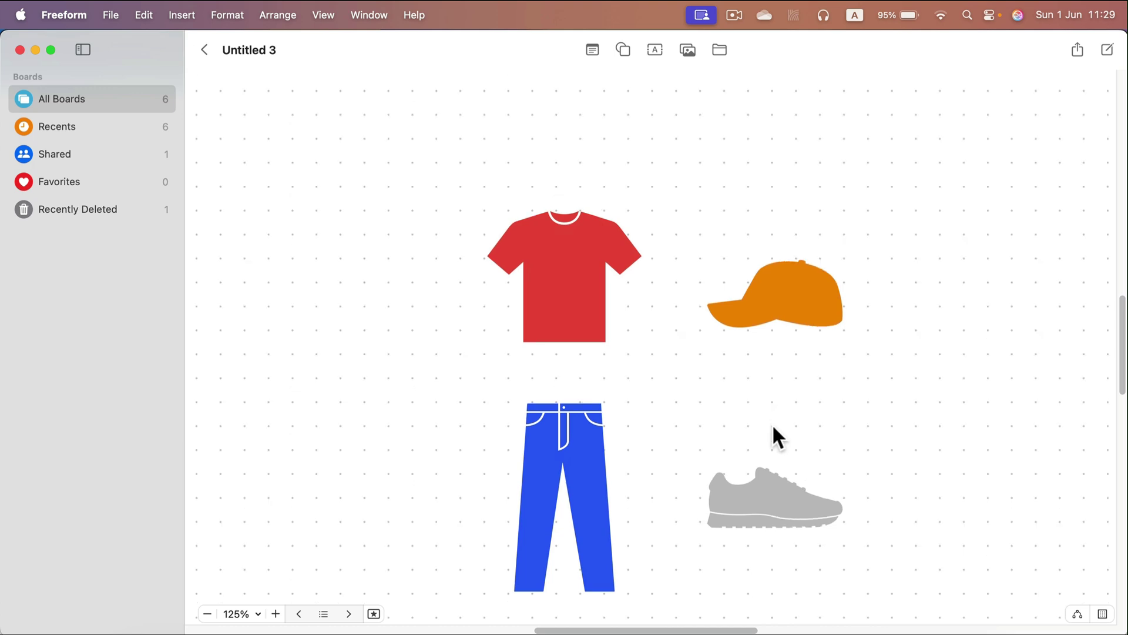
Save the closer view as Scene 2 and bring up its options menu.
click(323, 614)
click(333, 566)
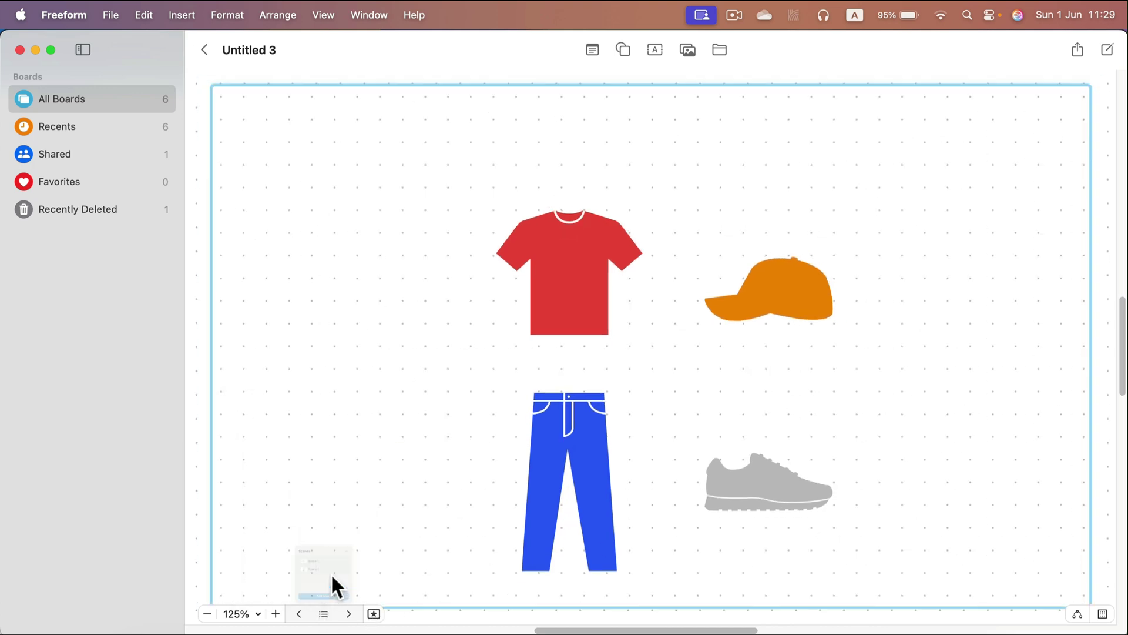
click(324, 614)
mouse_move(334, 483)
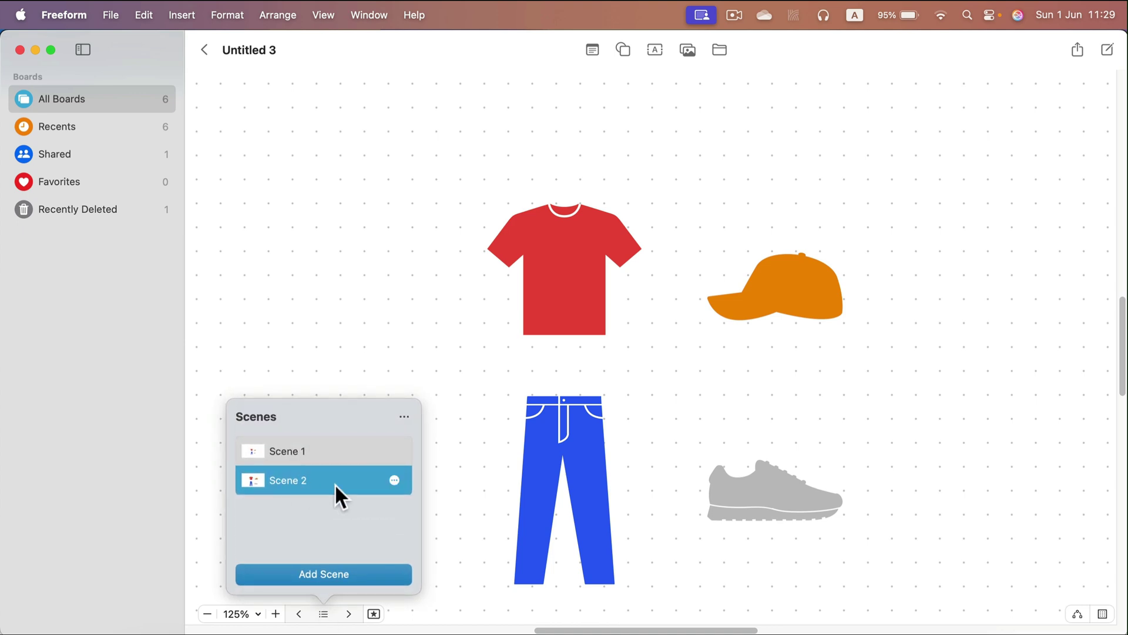
click(394, 480)
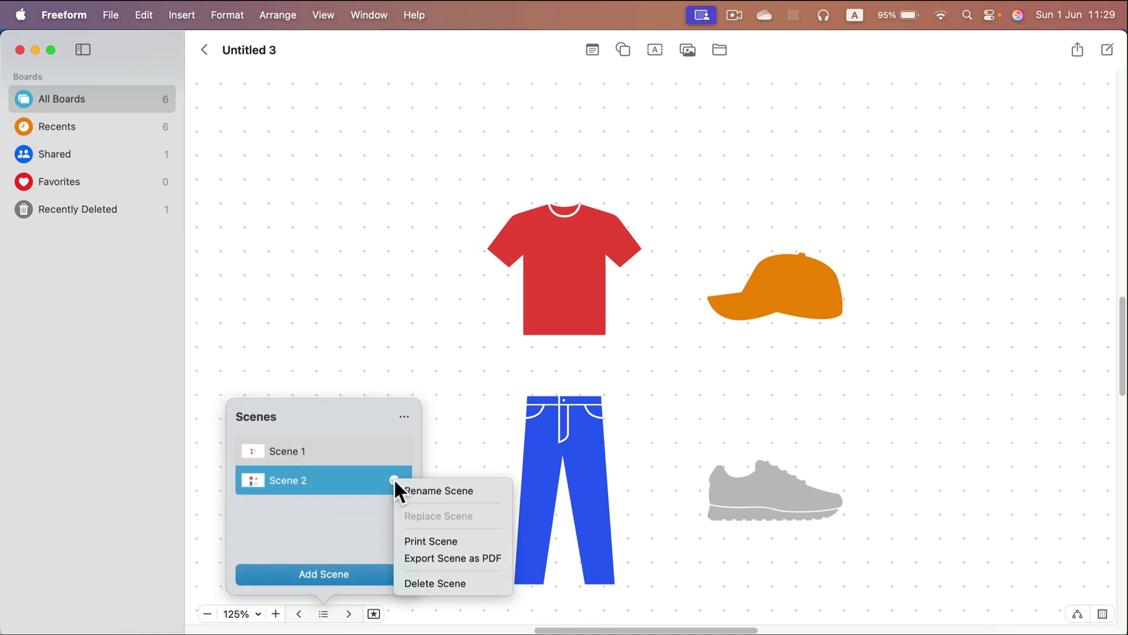
Check the print dialog for Scene 2 and cancel, then export Scene 2 as a PDF.
click(441, 539)
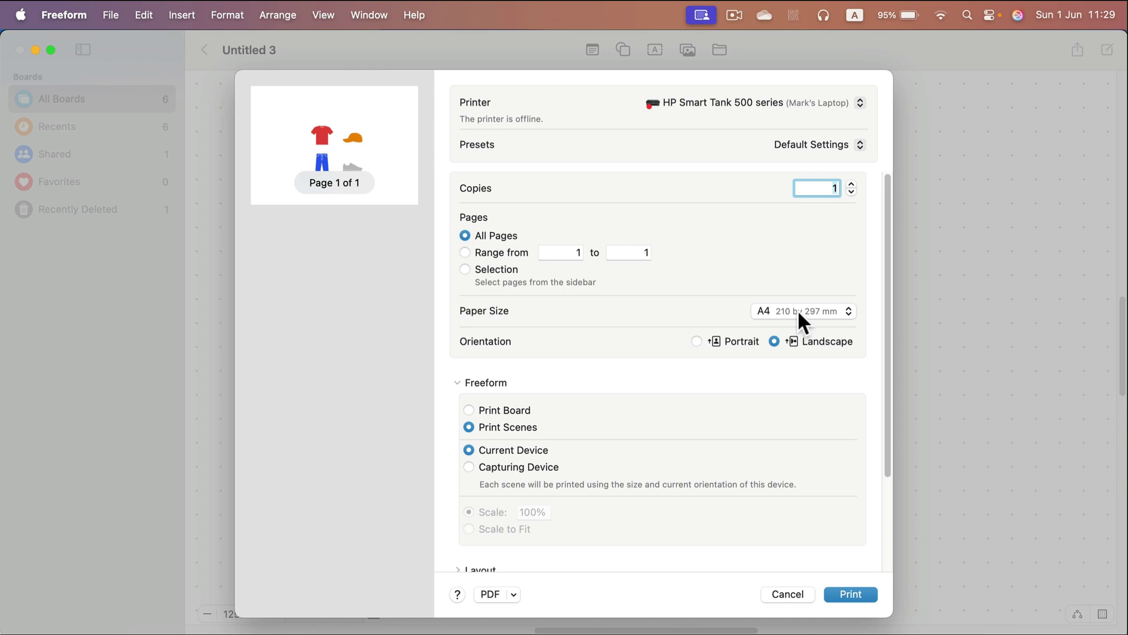
click(788, 594)
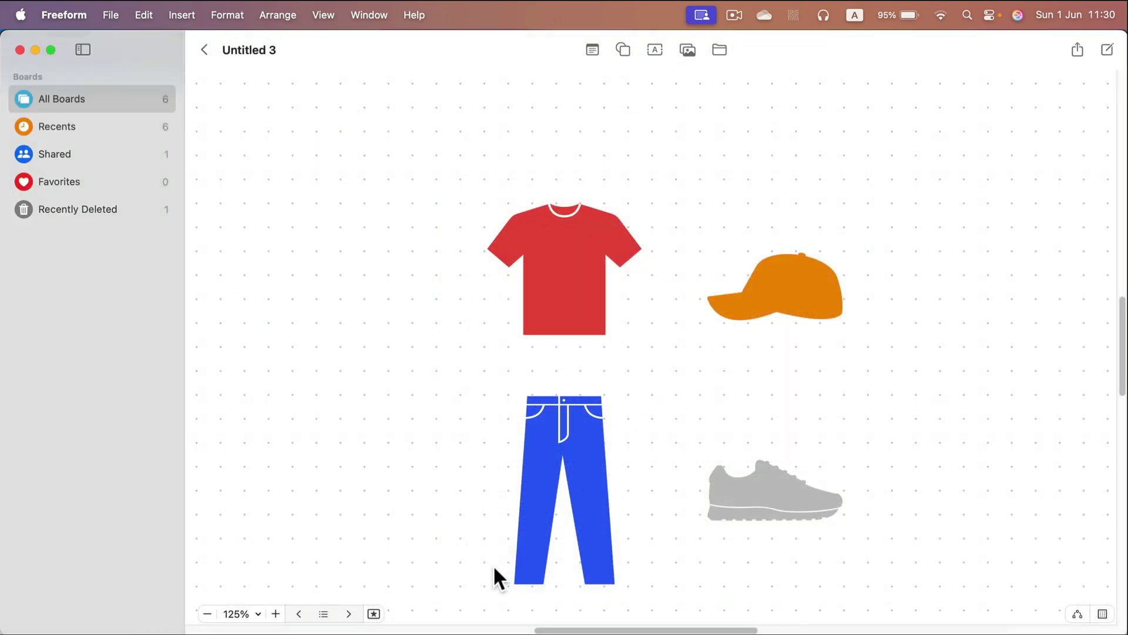
click(324, 616)
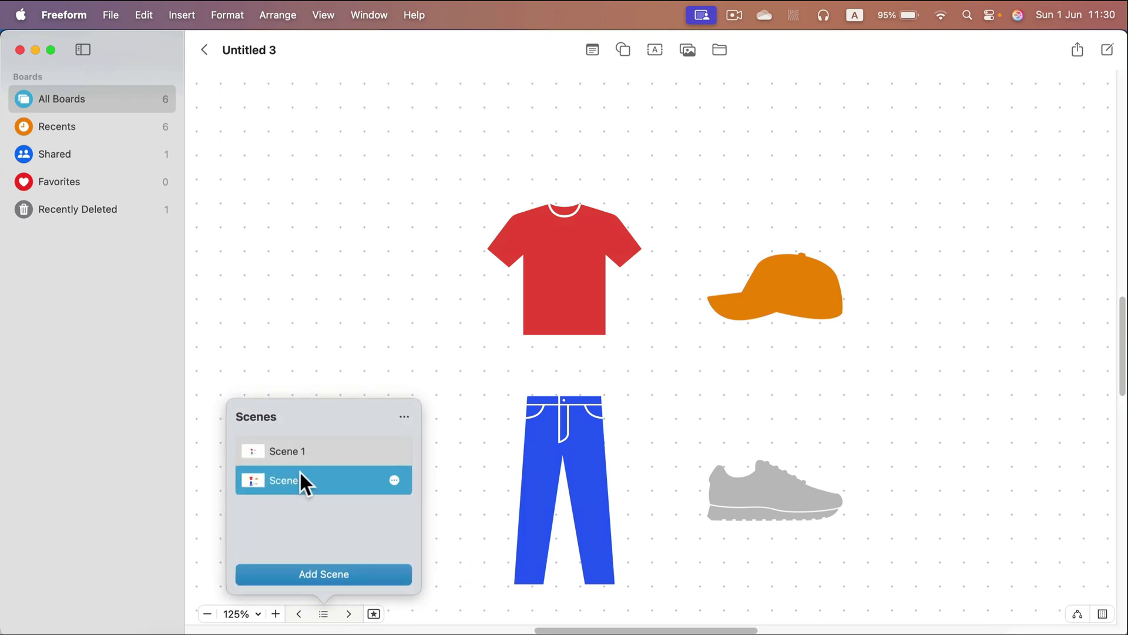
click(394, 479)
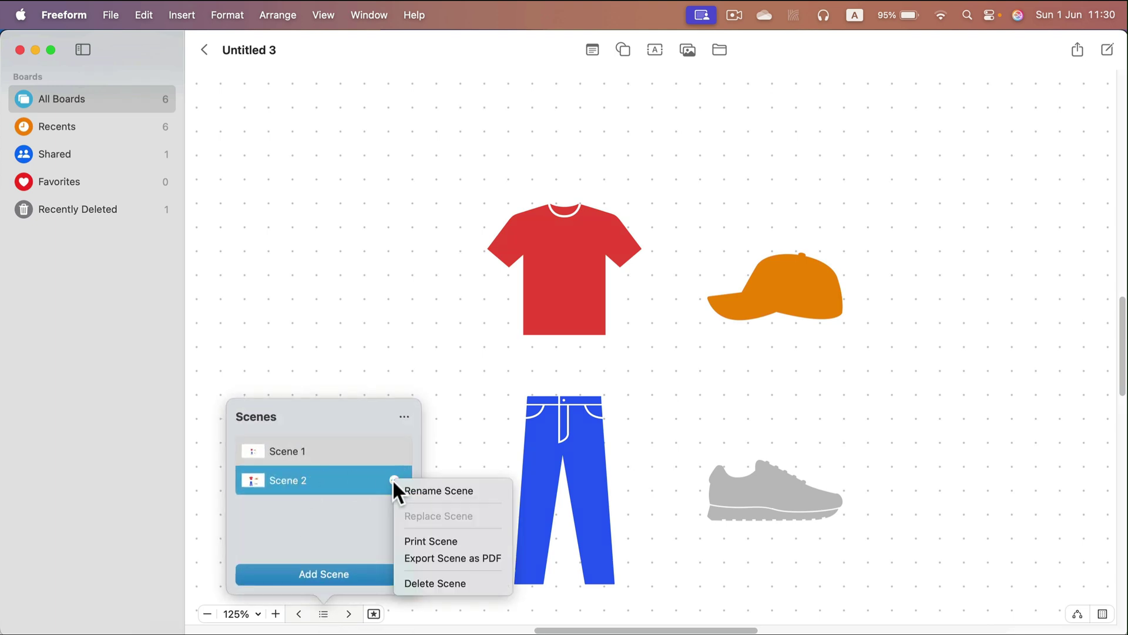
click(454, 559)
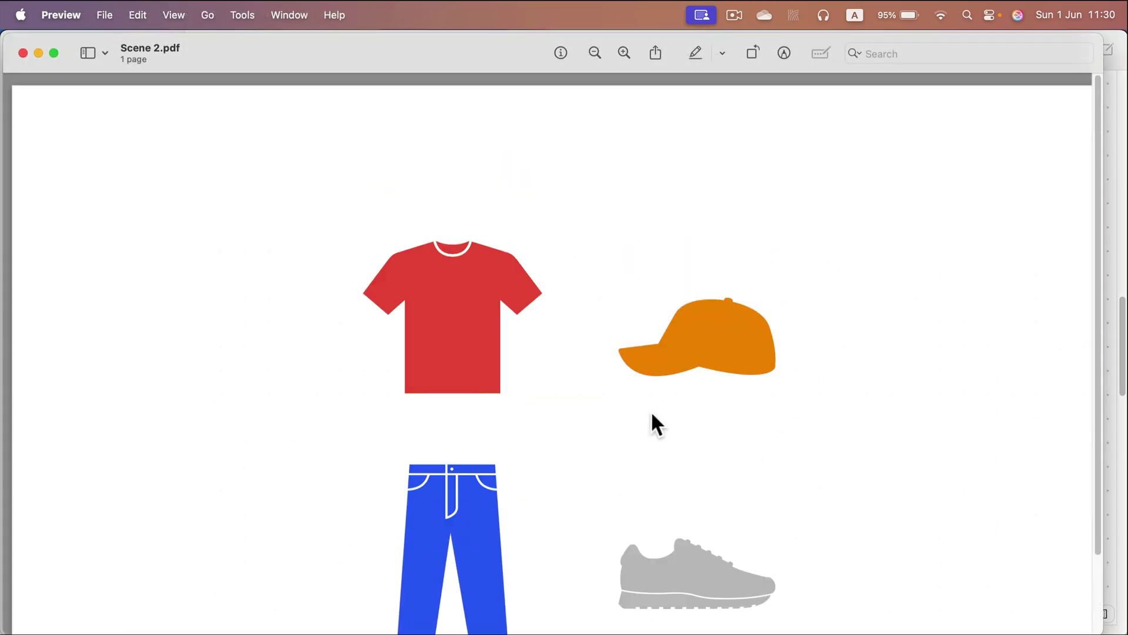
Close the Scene 2 PDF in Preview and zoom the Freeform board out to 75%.
click(24, 53)
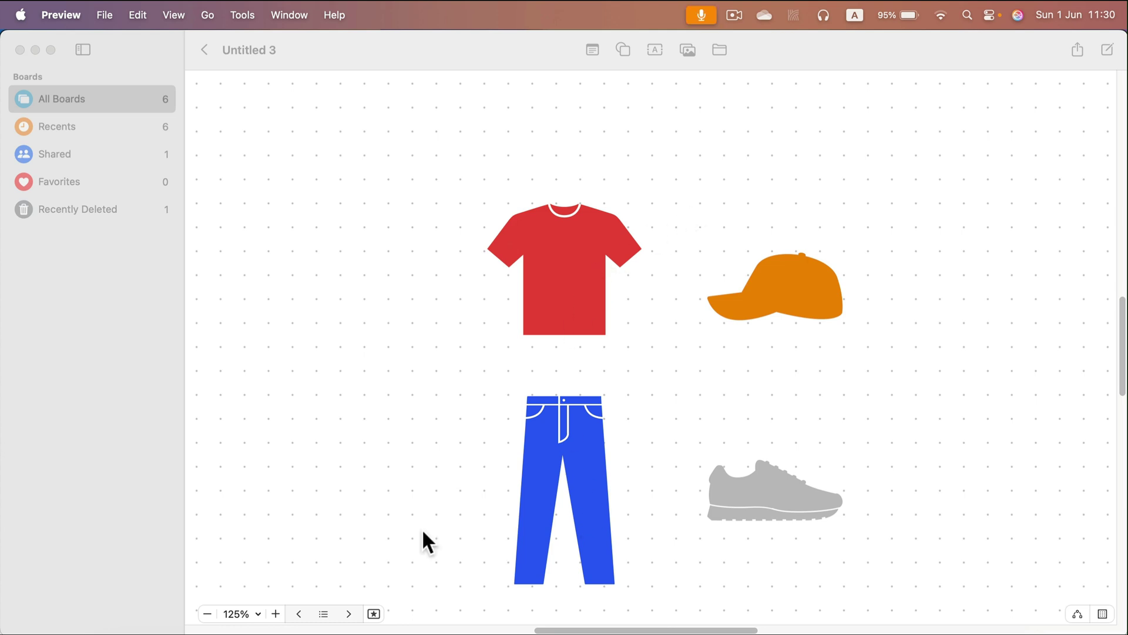
click(207, 614)
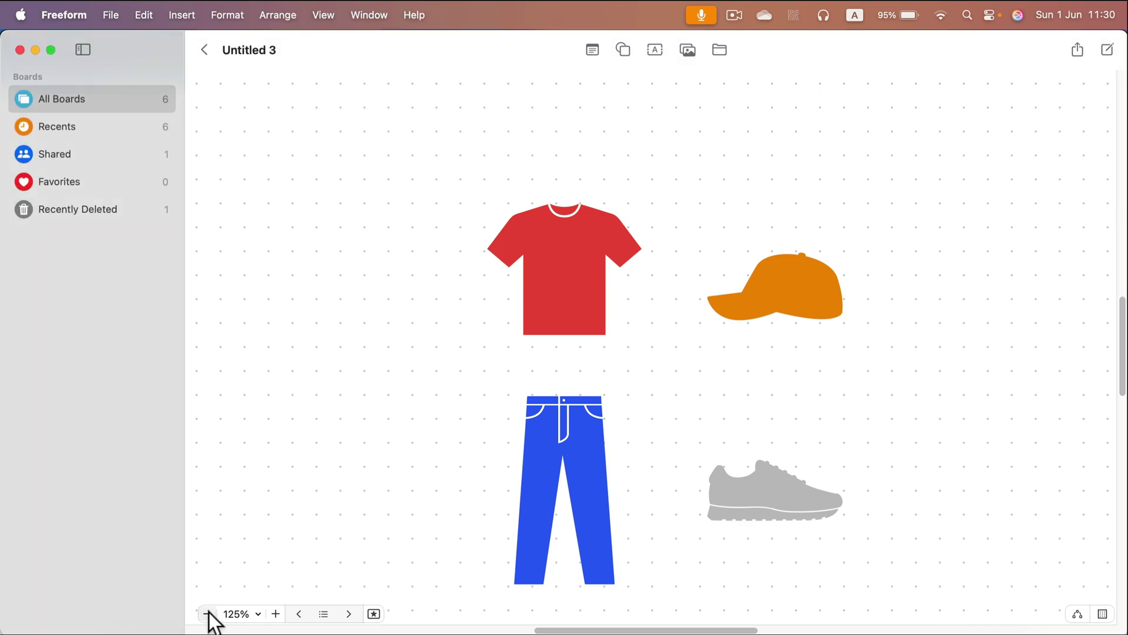
click(207, 613)
click(757, 153)
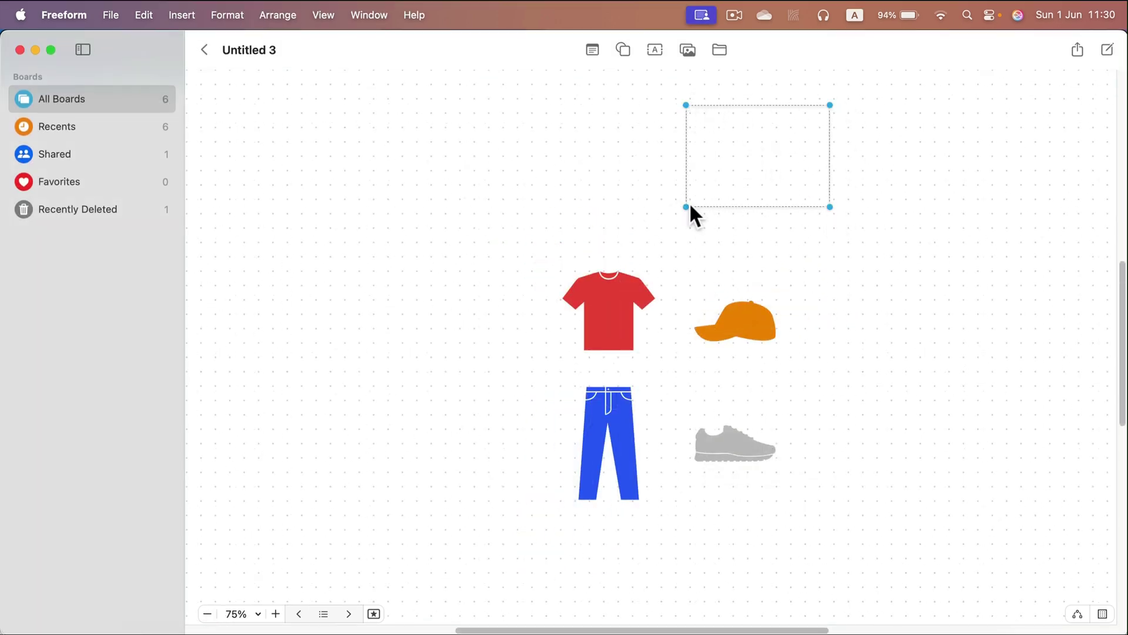
Roughly resize and shift the dashed frame, then select it instead of the T-shirt.
drag(684, 207, 235, 544)
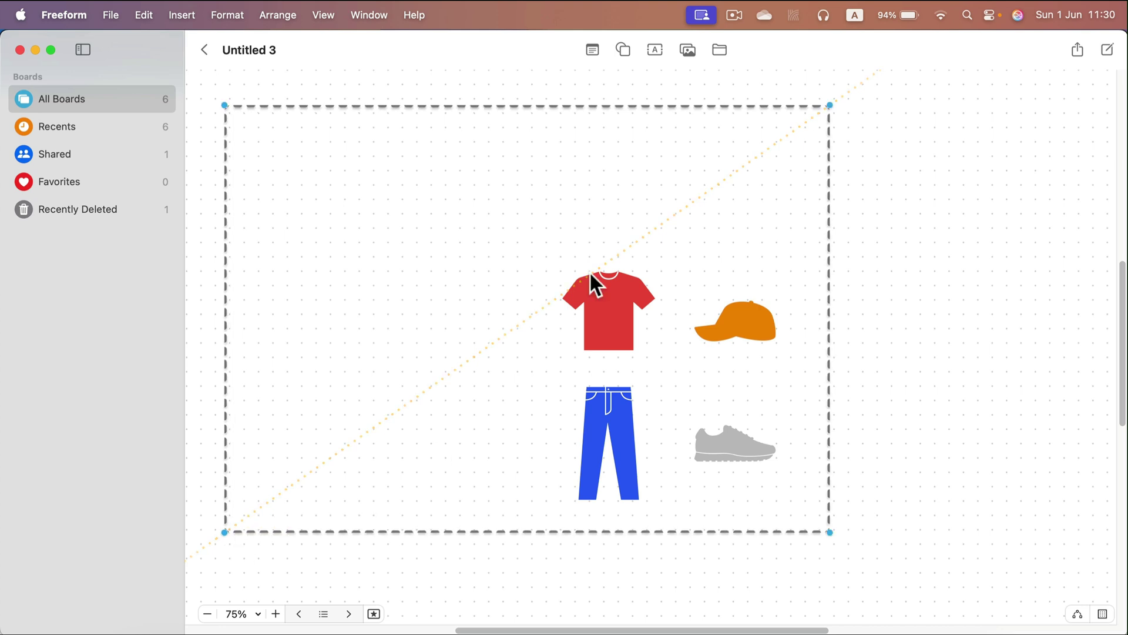
drag(647, 106, 800, 130)
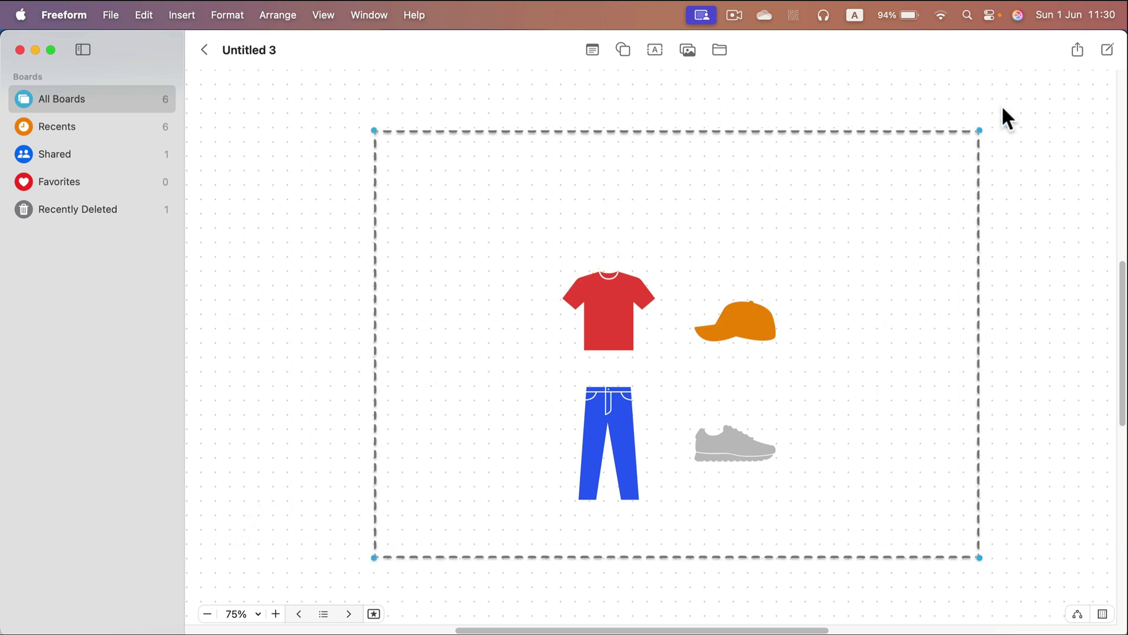
drag(979, 128, 752, 292)
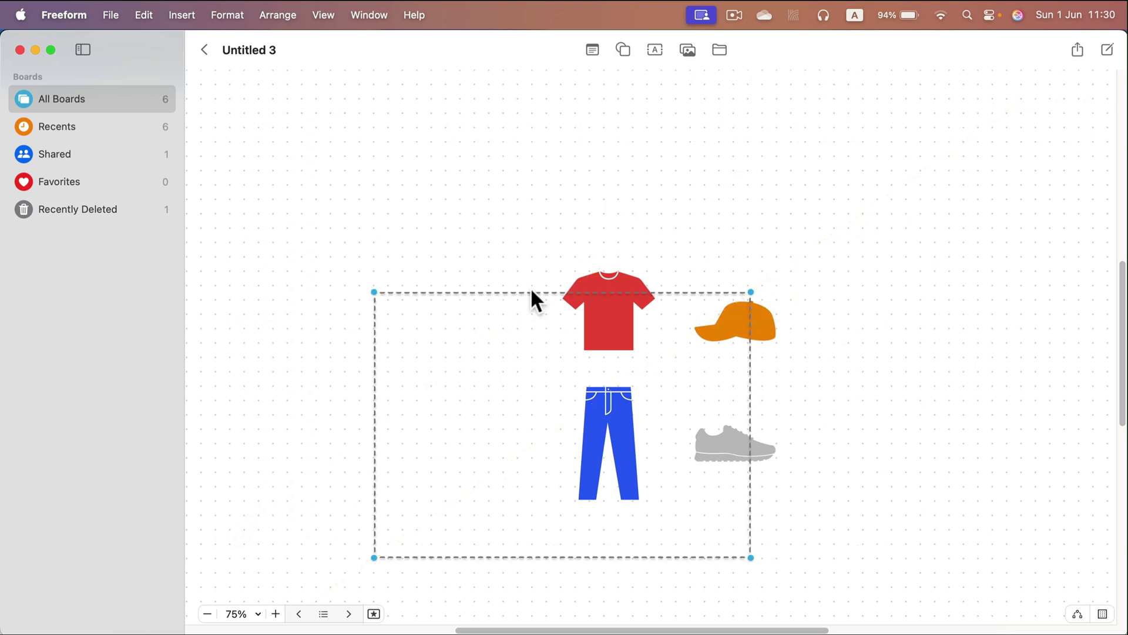
drag(531, 285, 631, 225)
click(503, 292)
click(504, 300)
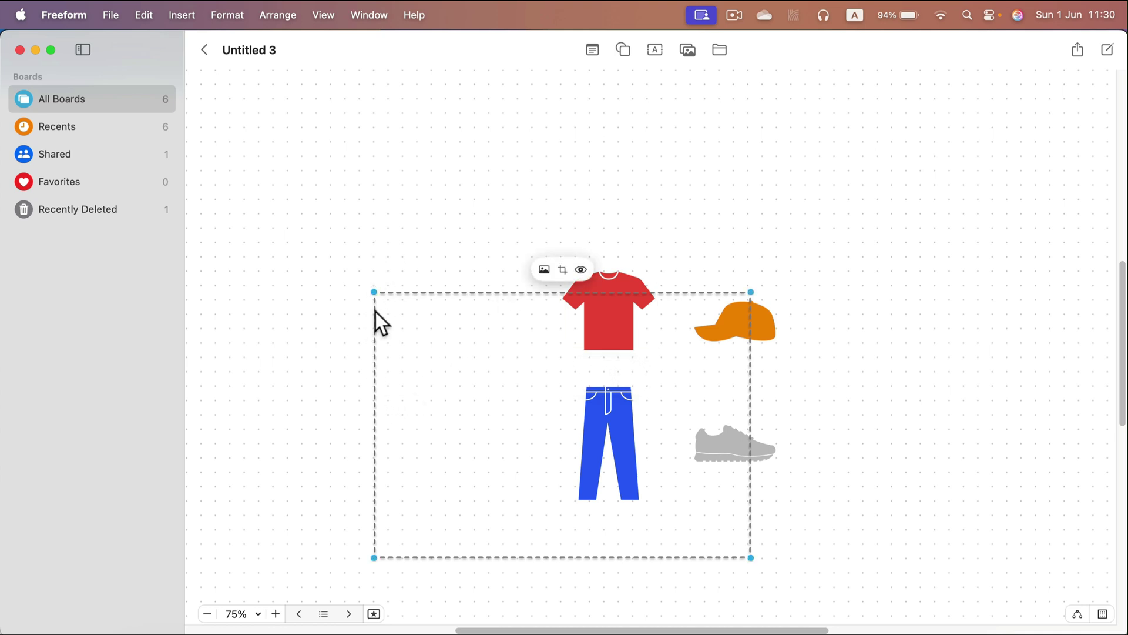
Move and shrink the frame until it surrounds all four clothing icons with a margin.
drag(376, 311, 291, 109)
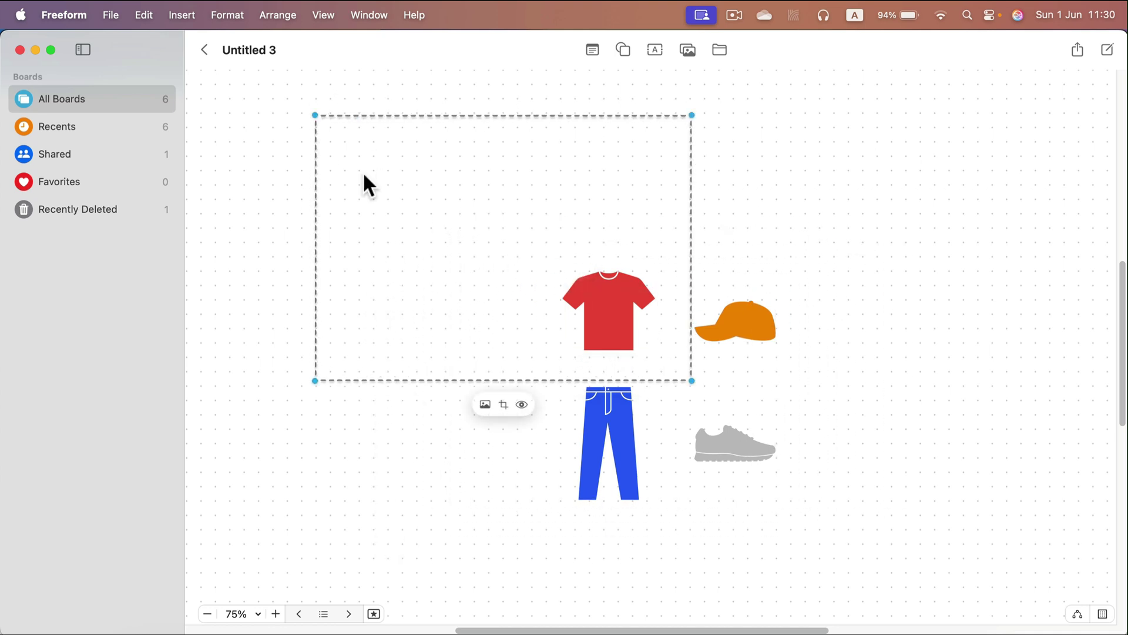
drag(686, 379, 1012, 606)
scroll(969, 229, down, 2)
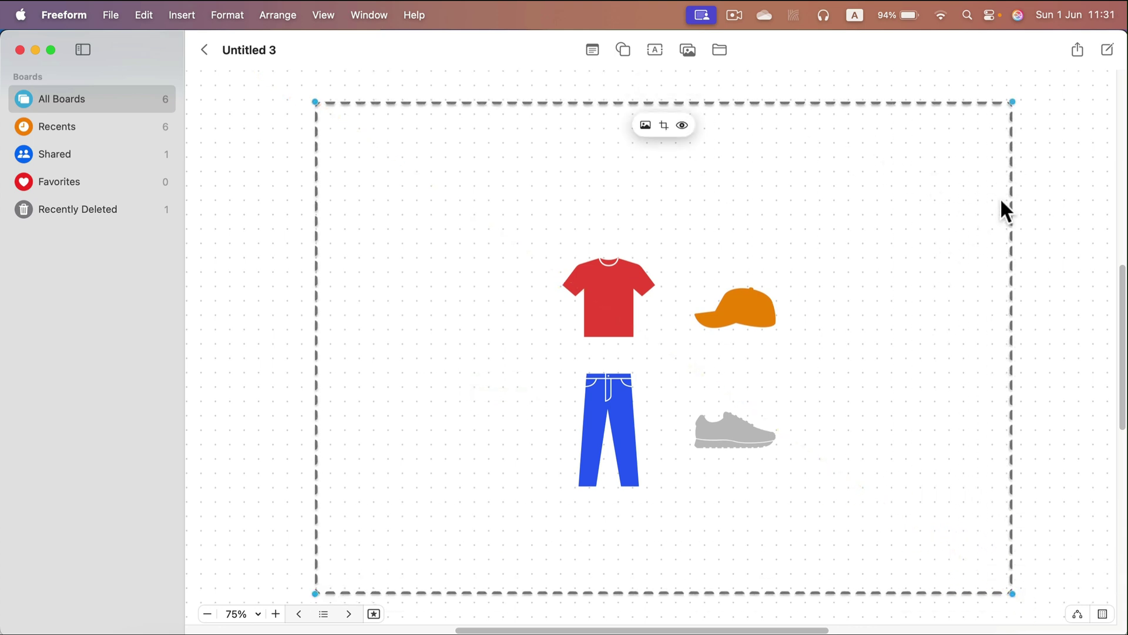
click(1012, 189)
mouse_move(957, 102)
mouse_down()
mouse_move(972, 154)
mouse_move(967, 84)
mouse_up()
drag(1021, 573, 881, 476)
drag(880, 276, 953, 361)
scroll(922, 303, down, 2)
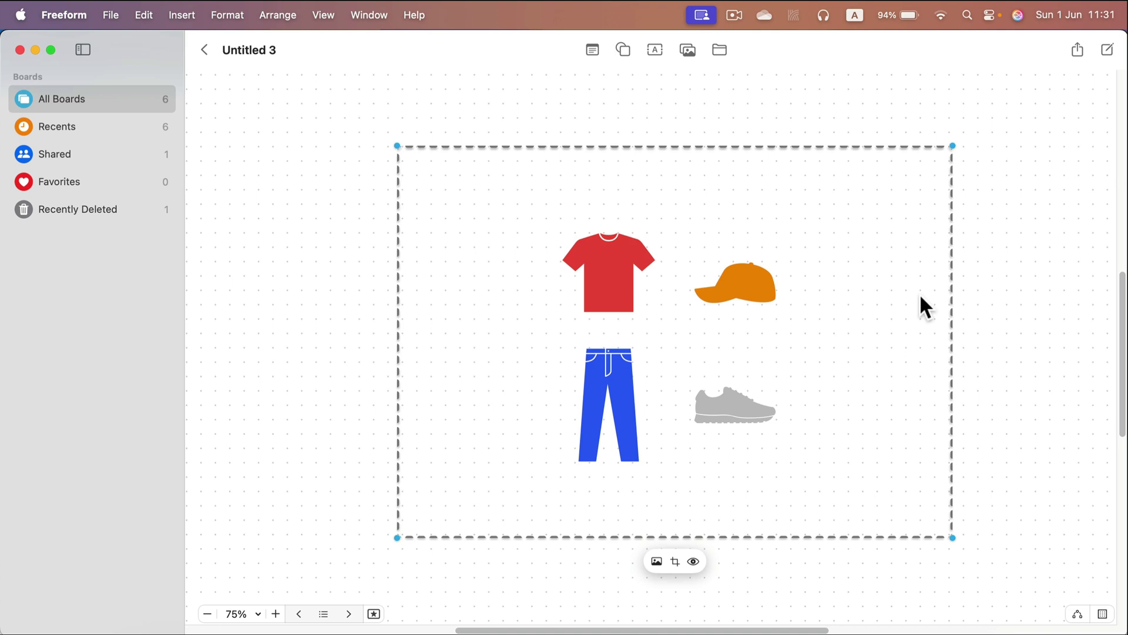
Deselect the frame and zoom the board out to 10%.
click(921, 295)
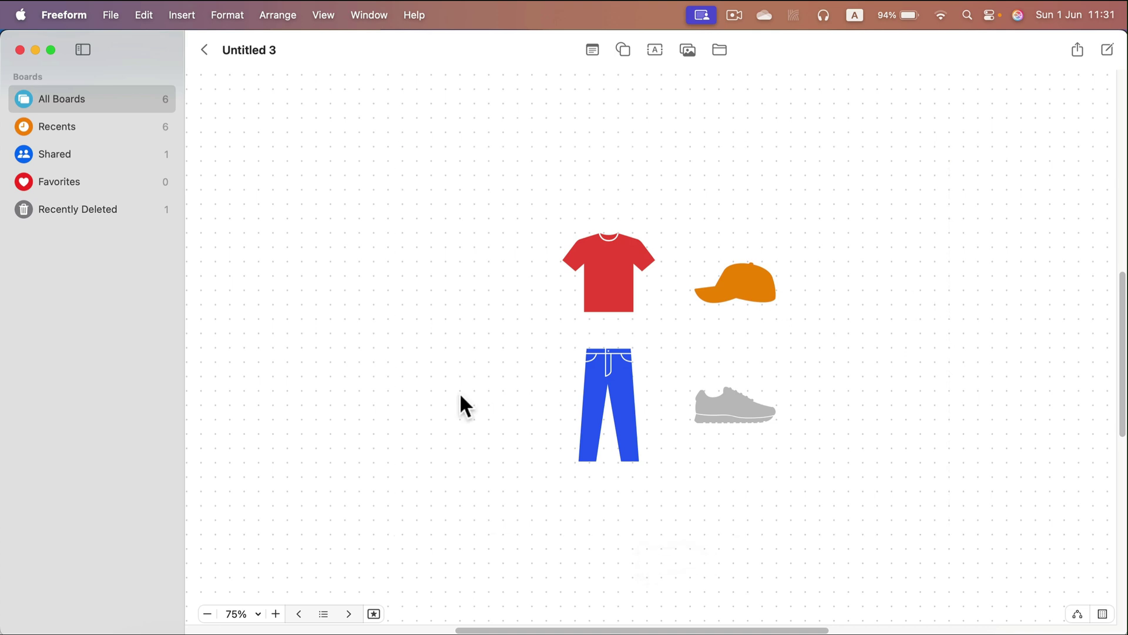
click(209, 611)
click(209, 611)
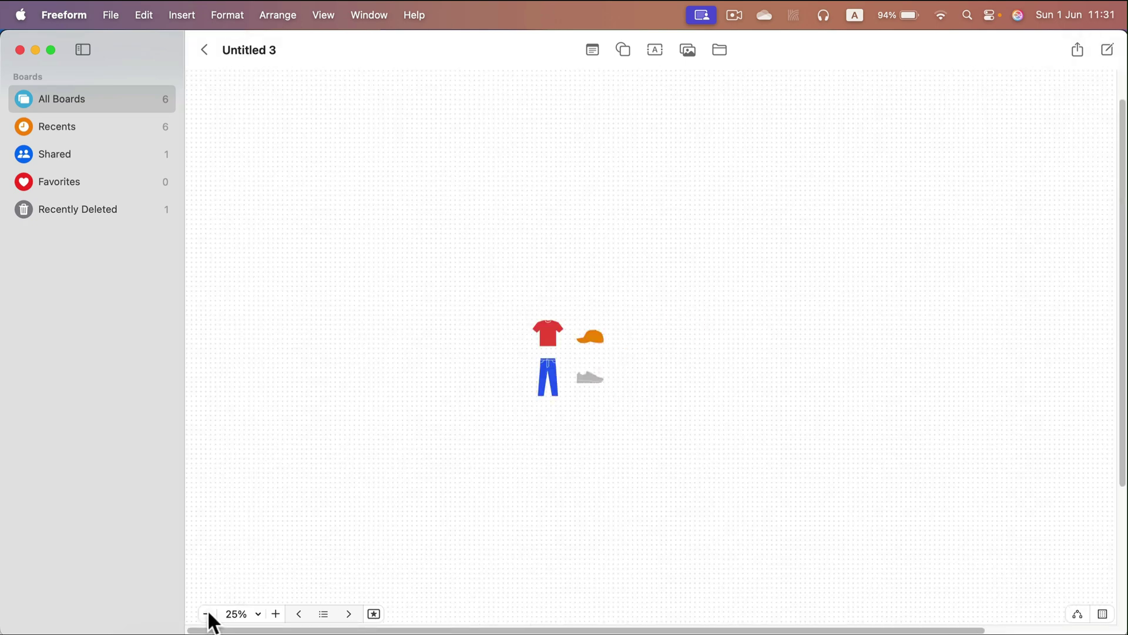
click(209, 611)
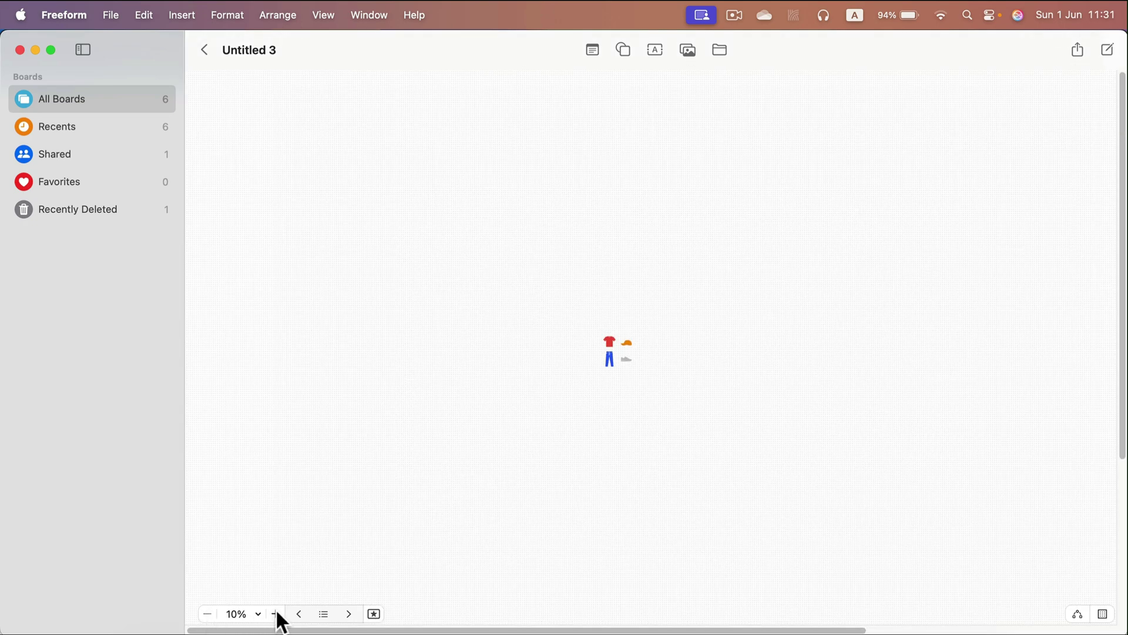
Zoom back in to 125%, centre the clothing icons, and show the saved scenes list.
click(276, 614)
click(276, 614)
click(207, 617)
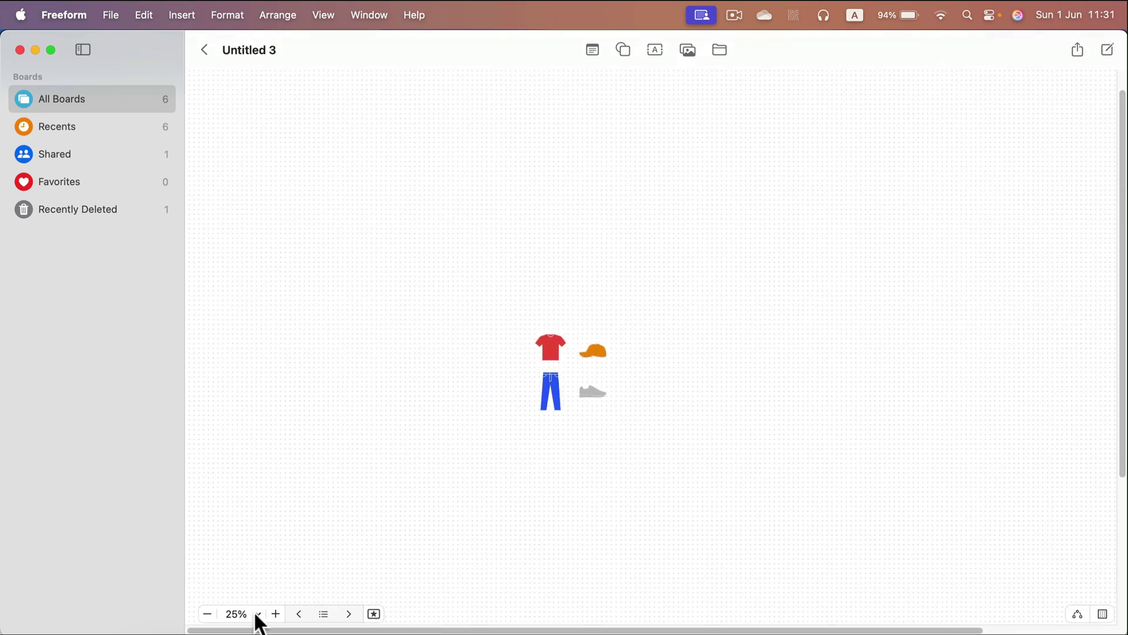
click(277, 616)
click(276, 616)
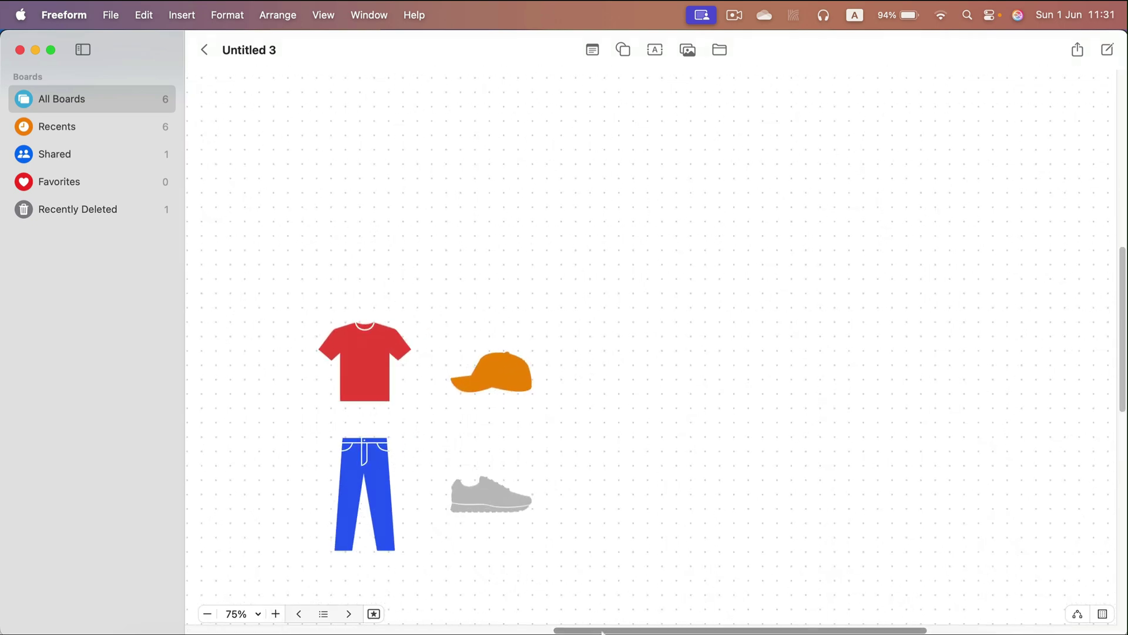
scroll(543, 630, left, 3)
click(276, 614)
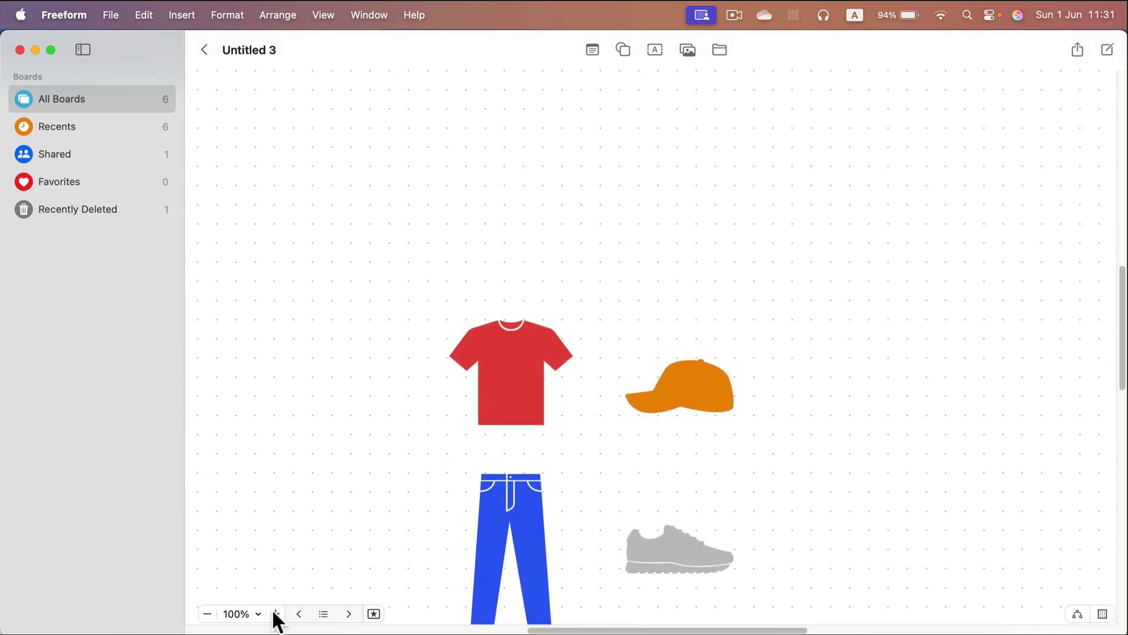
click(276, 614)
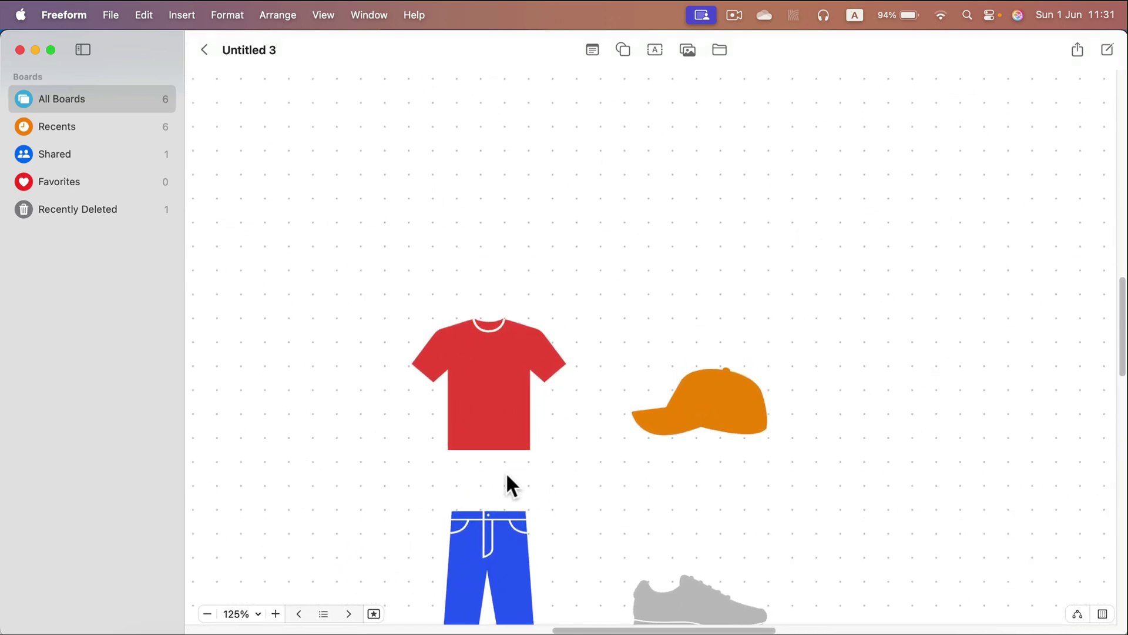
scroll(502, 464, down, 5)
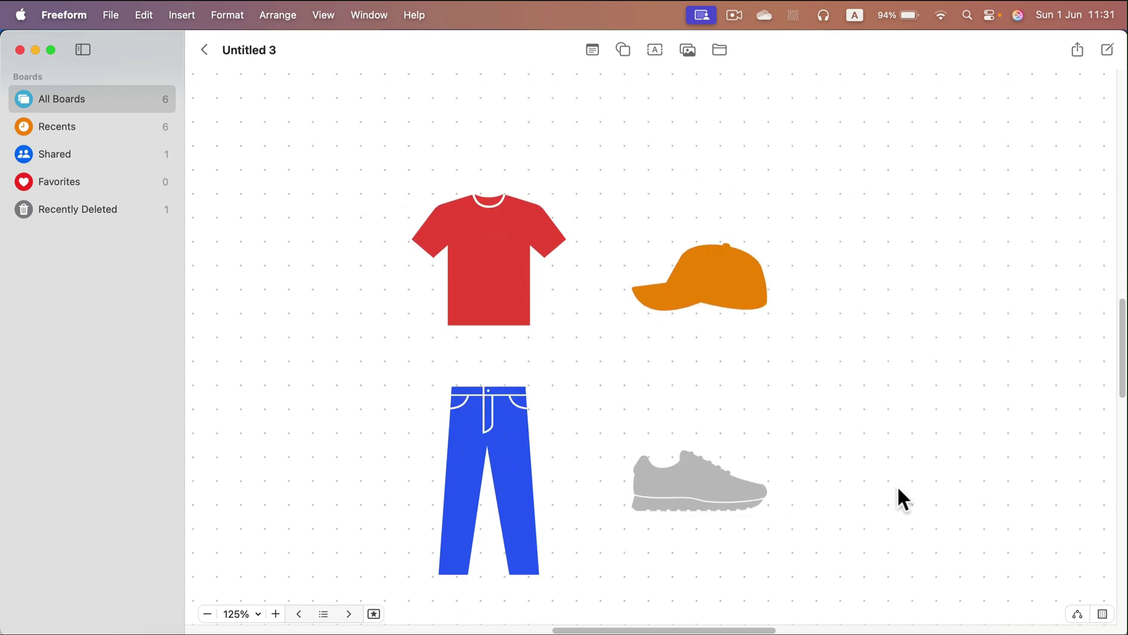
click(323, 614)
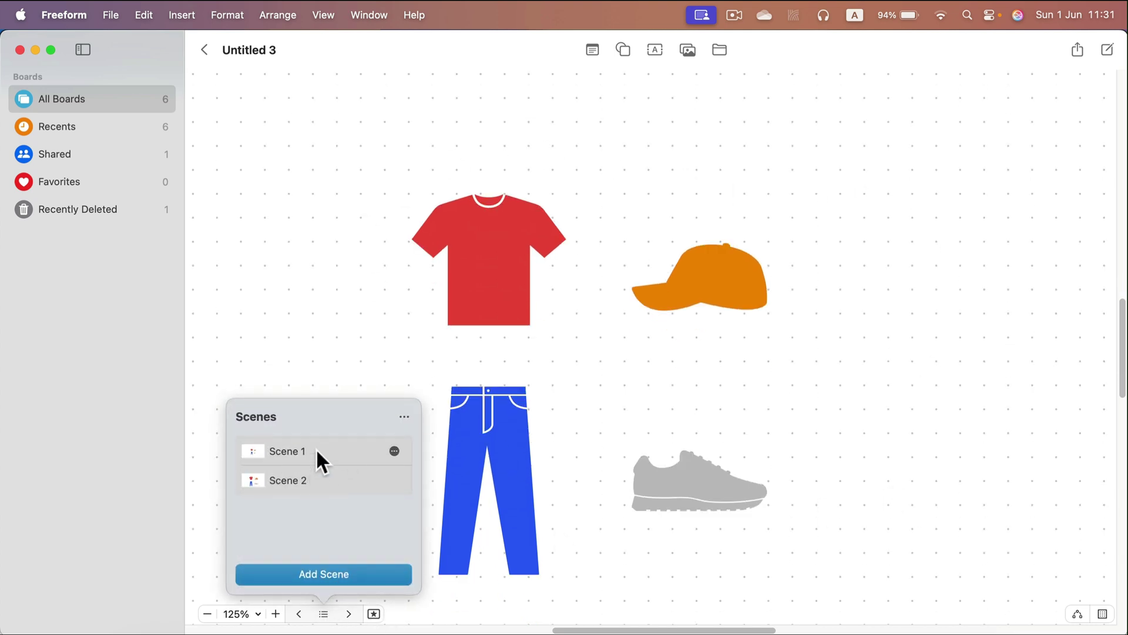